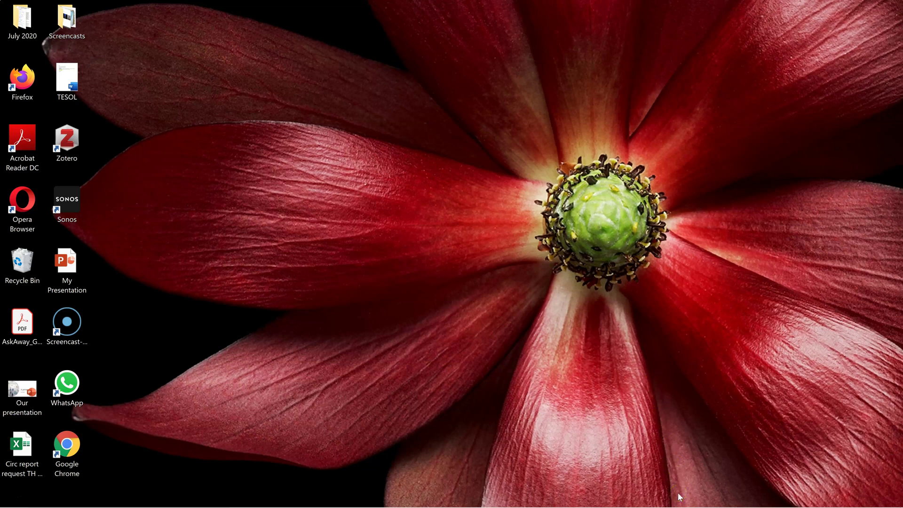
Start the Kaltura Capture recorder from its taskbar icon.
mouse_move(681, 502)
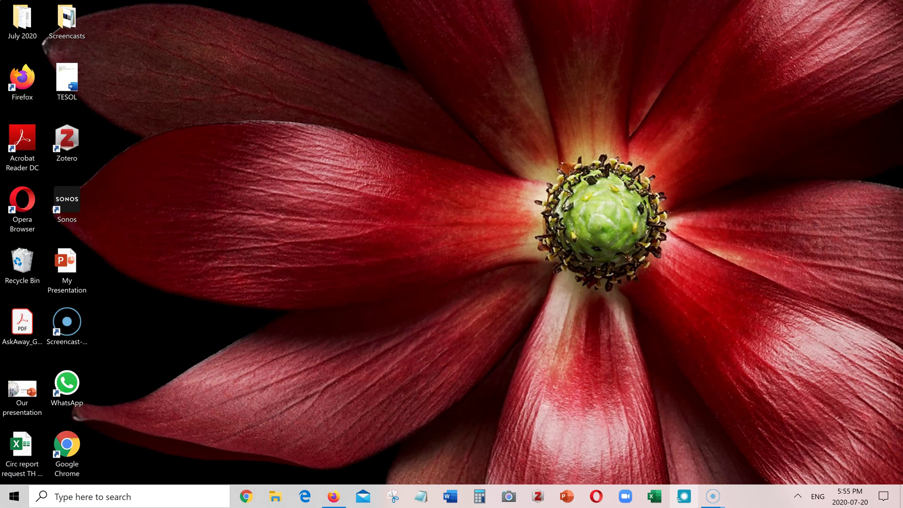
click(686, 498)
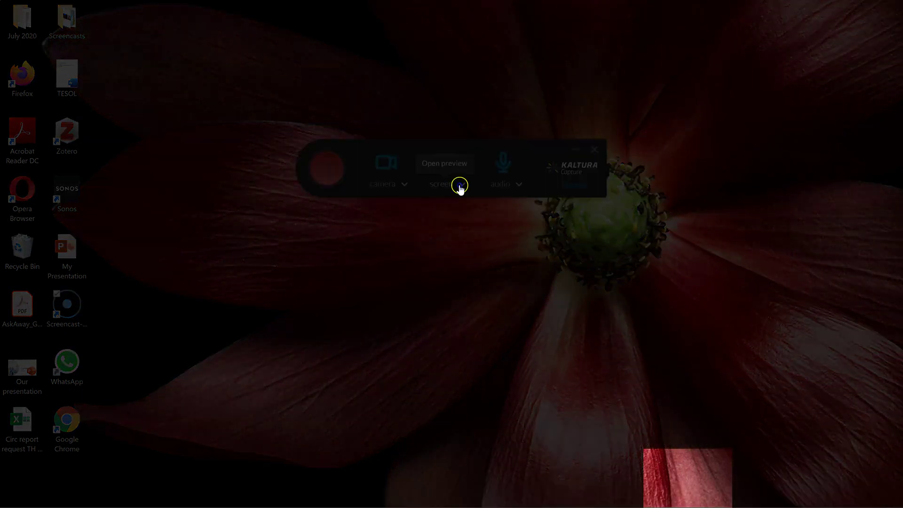
Try the SAM0B65 monitor and Select Area, then keep full-screen capture of the SHP1476 monitor.
click(460, 185)
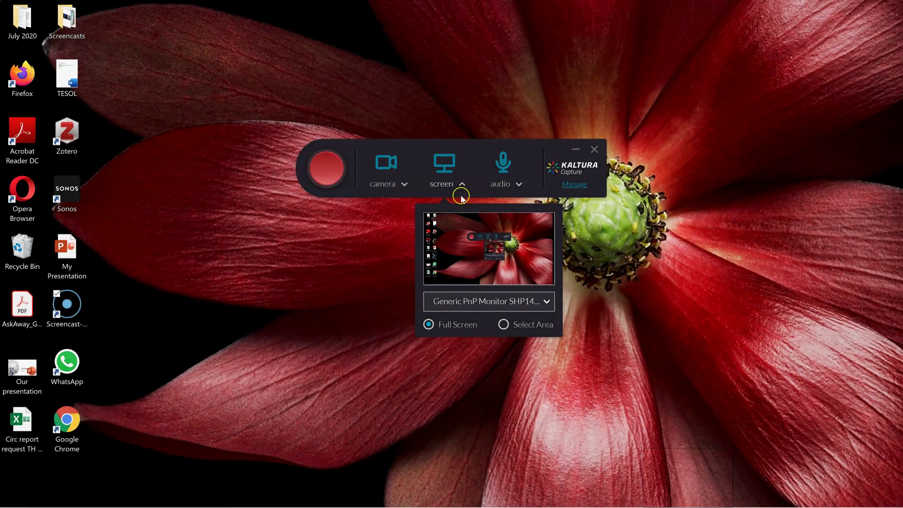
click(540, 302)
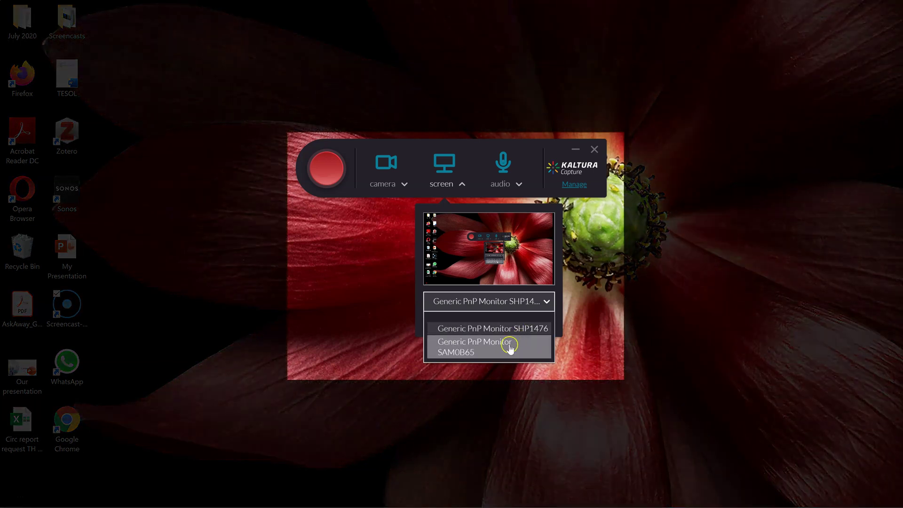
click(509, 343)
click(546, 302)
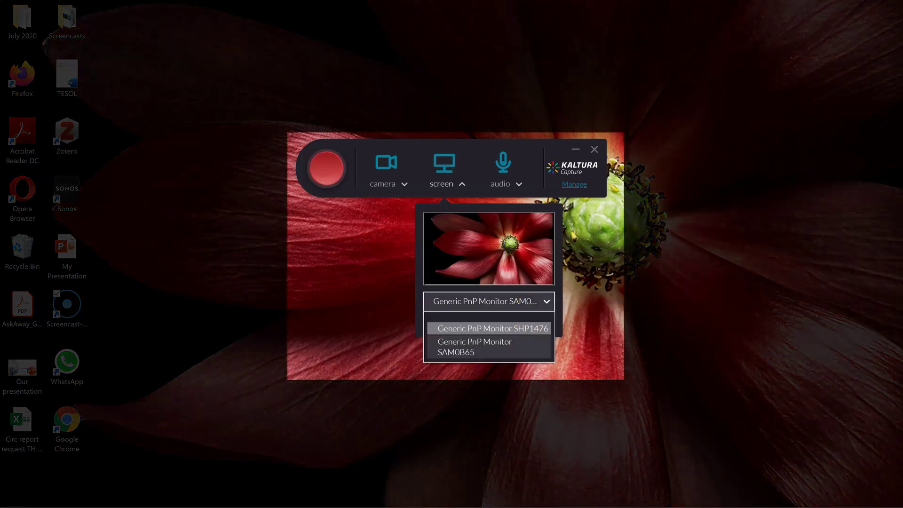
click(492, 328)
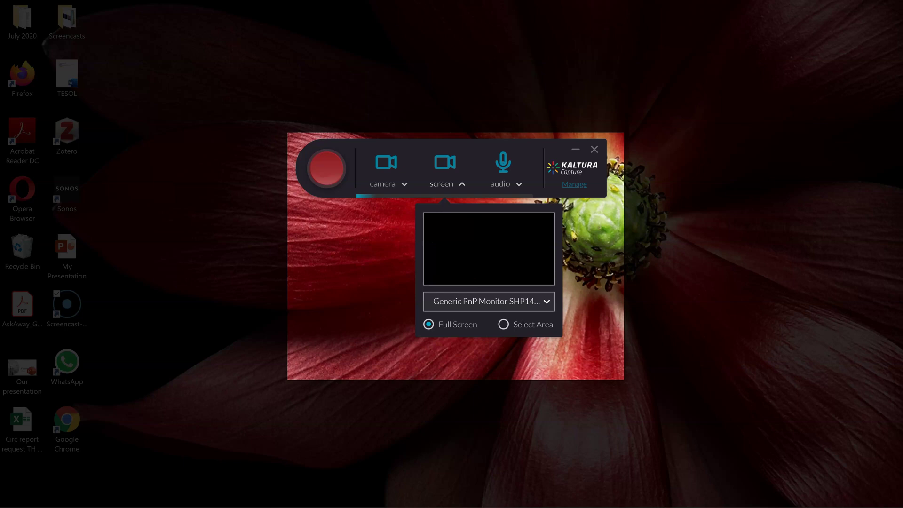
click(503, 324)
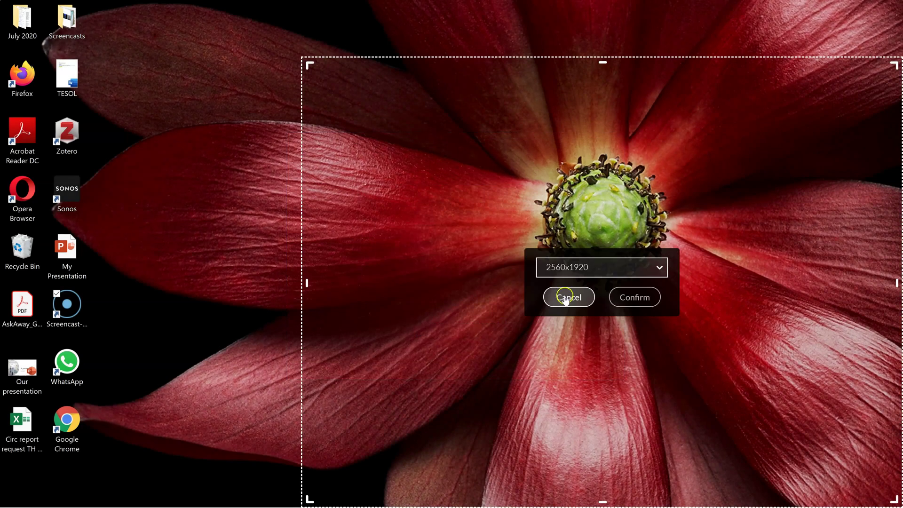
click(566, 298)
click(465, 184)
click(449, 162)
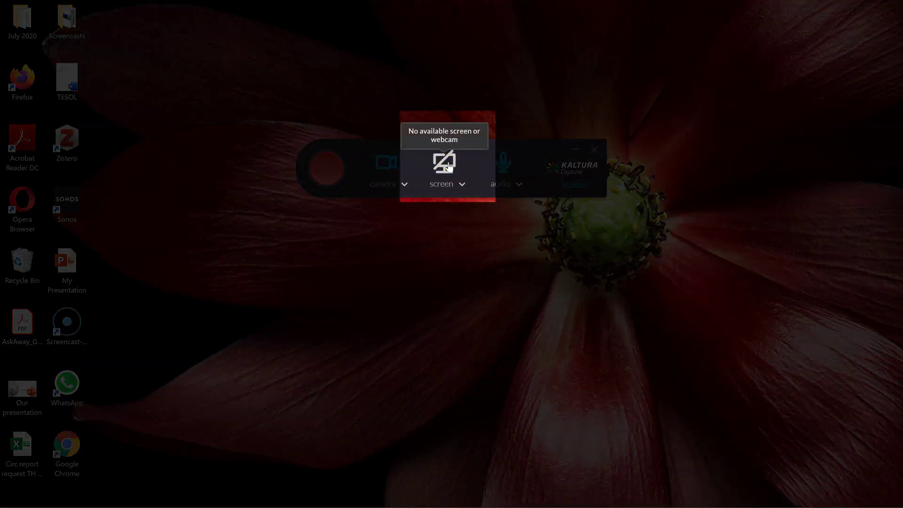
Re-enable the screen, preview the Integrated Webcam and check the Realtek microphone source.
click(449, 165)
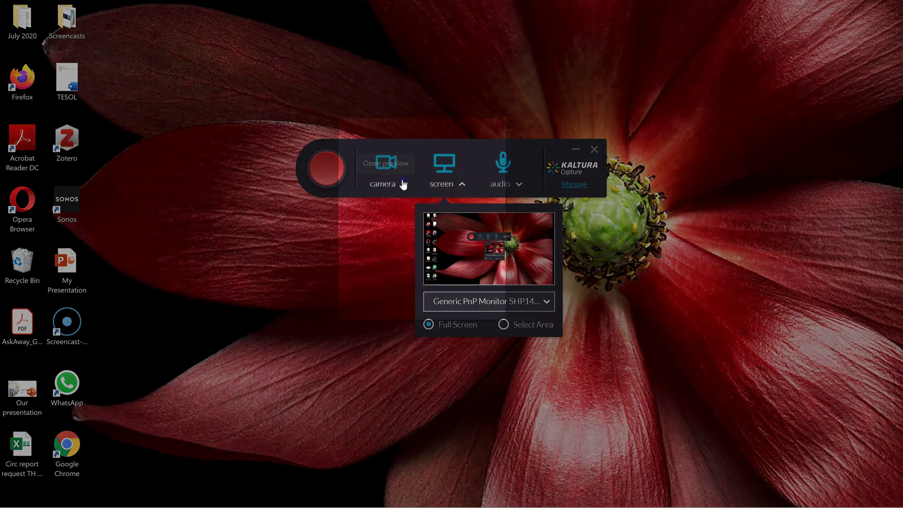
click(403, 185)
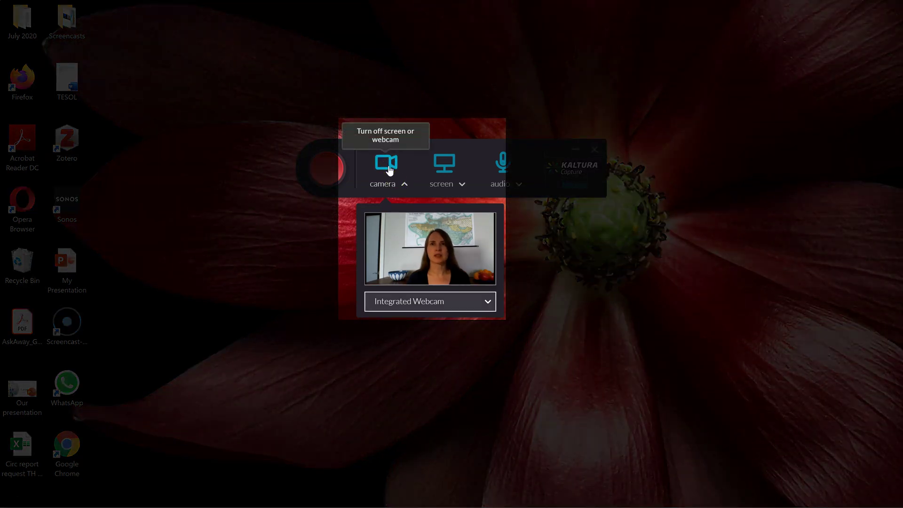
click(386, 165)
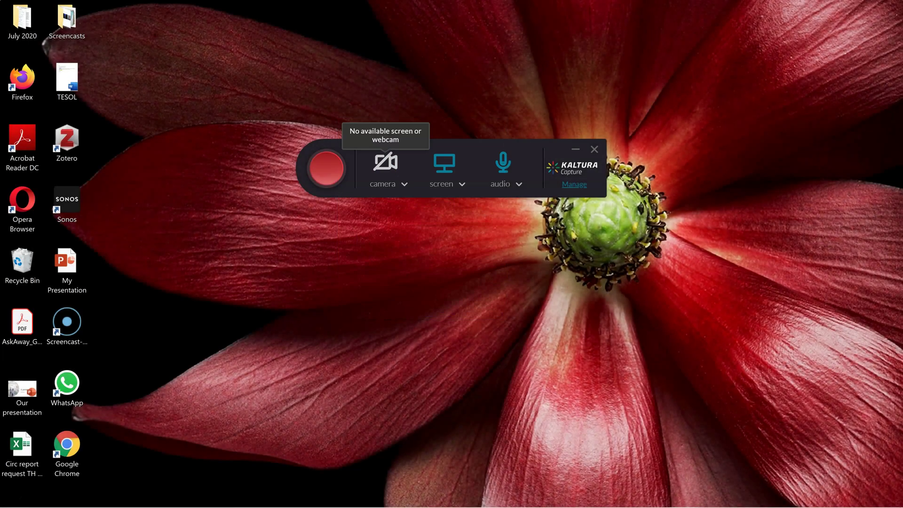
click(503, 165)
click(518, 229)
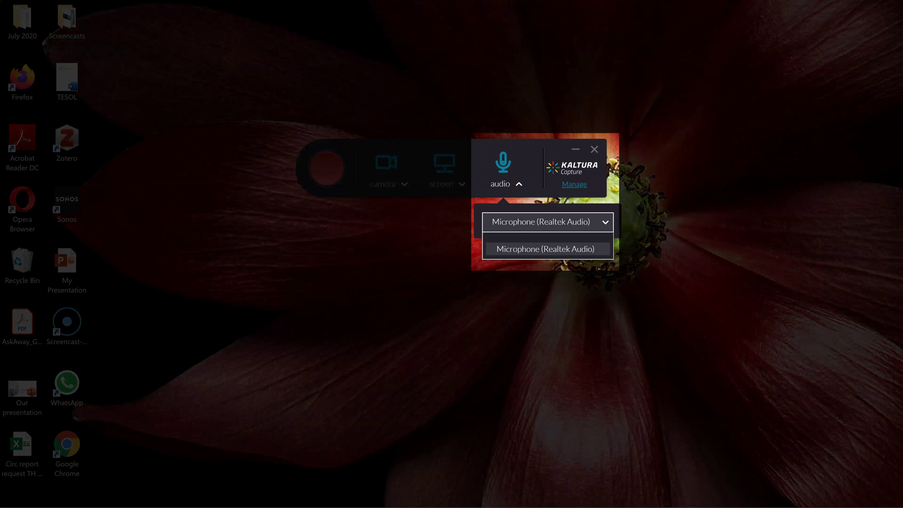
key(Escape)
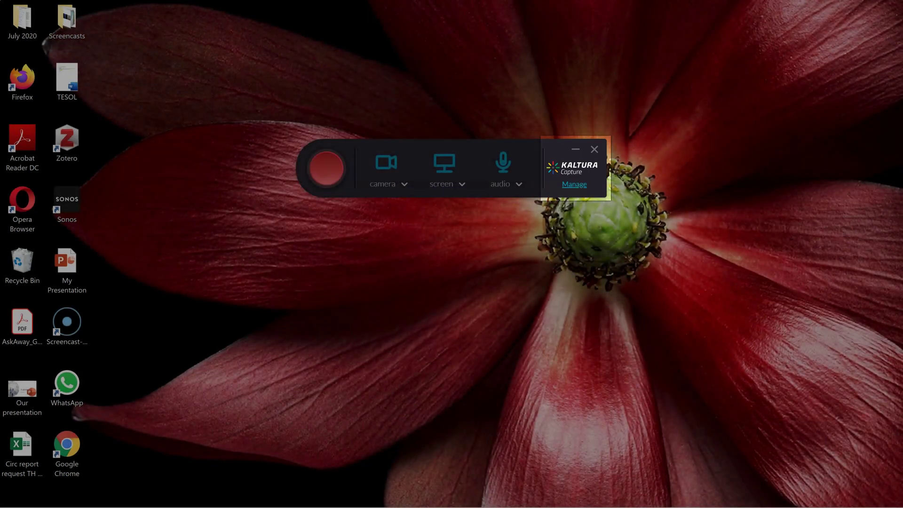
Set the camera recording quality to 1080p, then open My Presentation in PowerPoint.
click(574, 184)
click(169, 143)
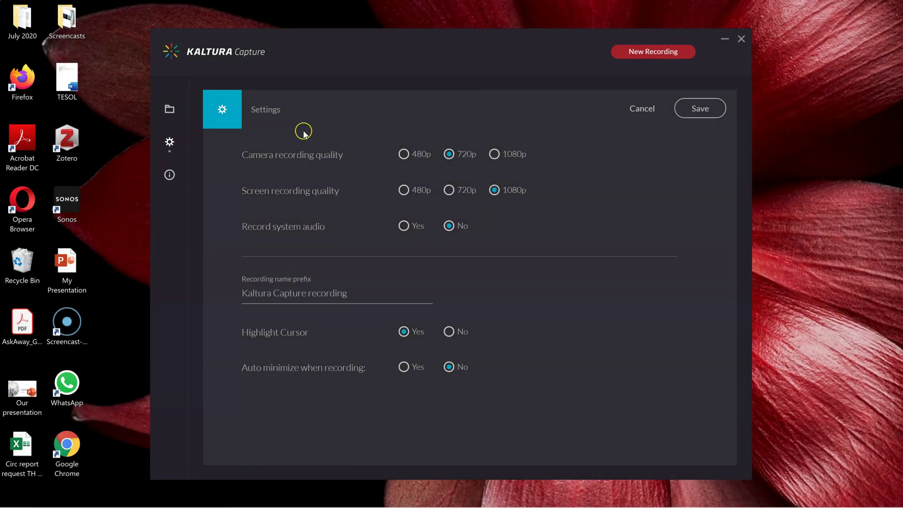
click(494, 155)
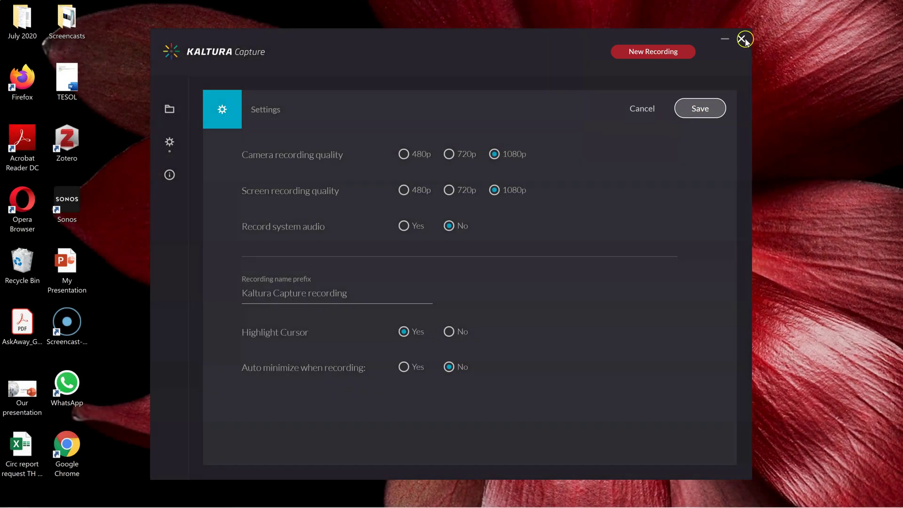
click(667, 48)
double_click(67, 264)
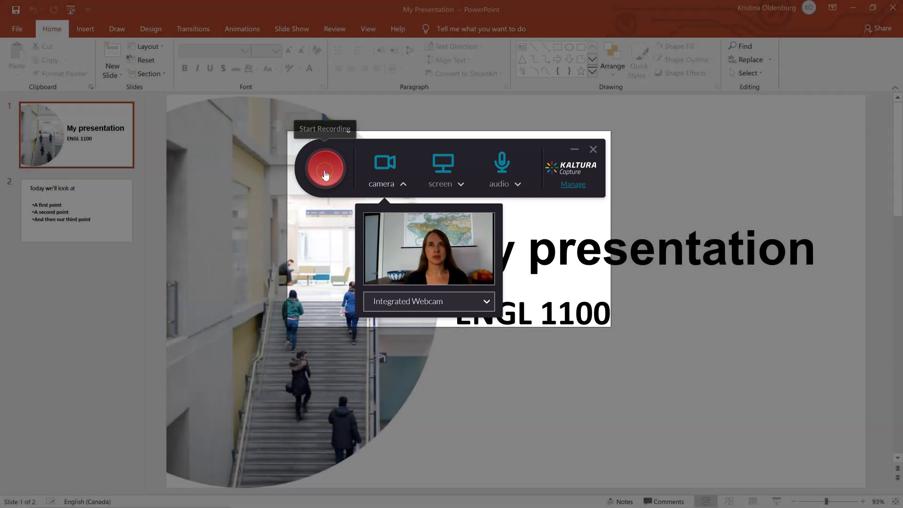
Record the slideshow from the beginning with webcam and audio, stopping after 52 seconds.
click(325, 175)
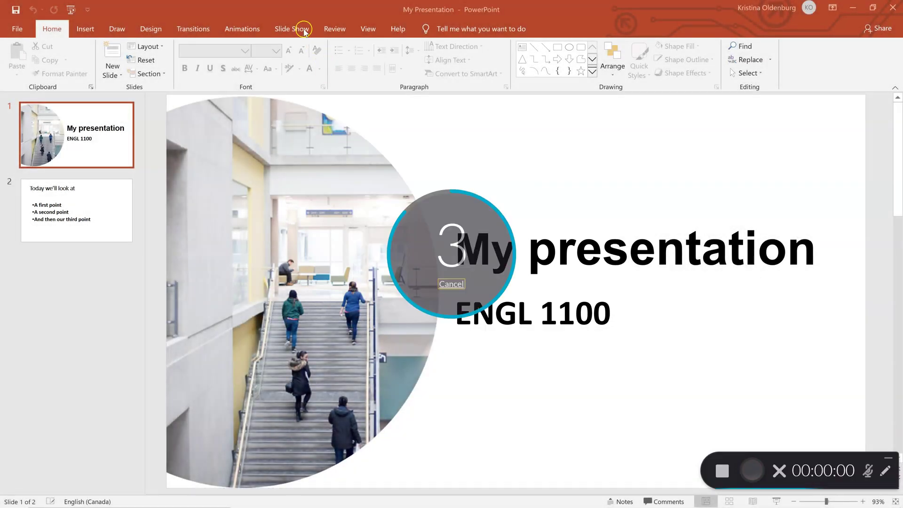
click(304, 28)
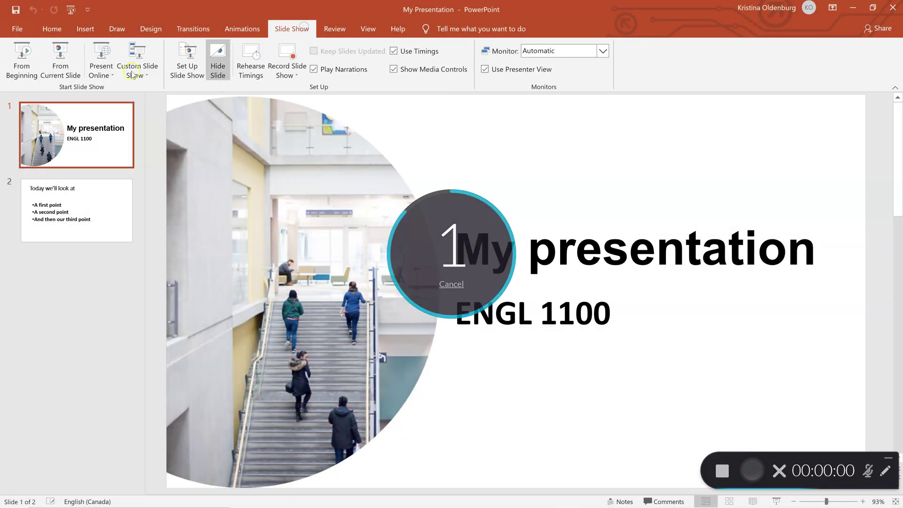
click(38, 59)
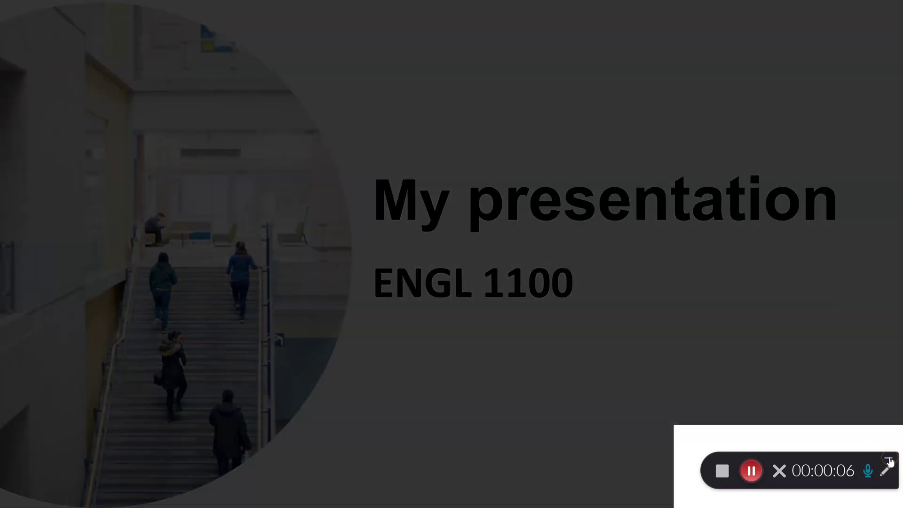
click(889, 460)
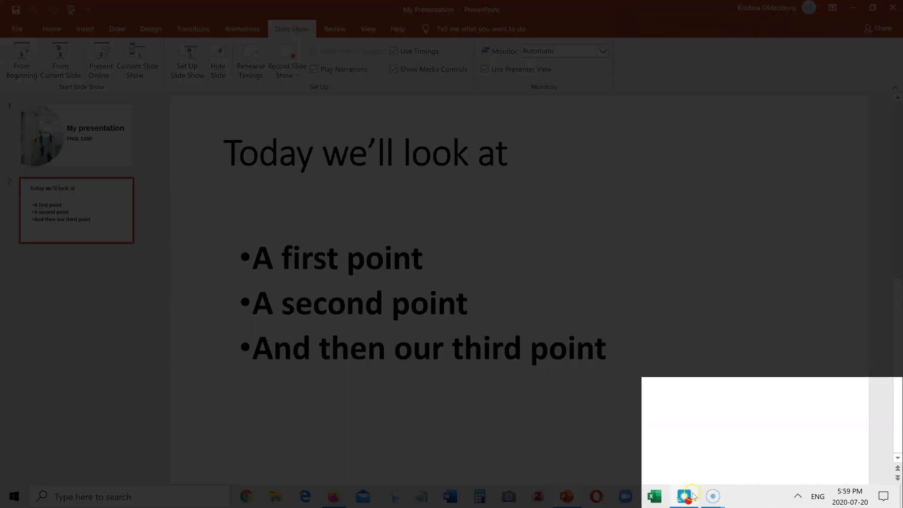
click(686, 497)
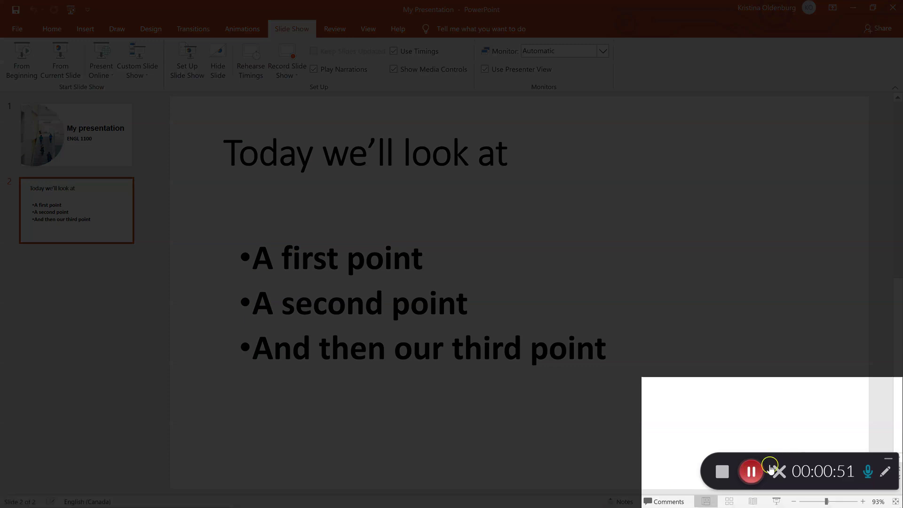
click(724, 471)
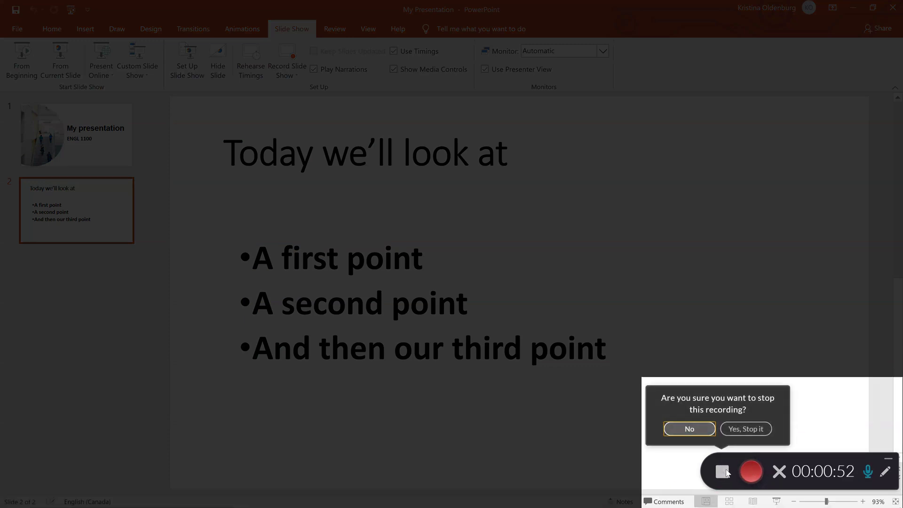
click(739, 432)
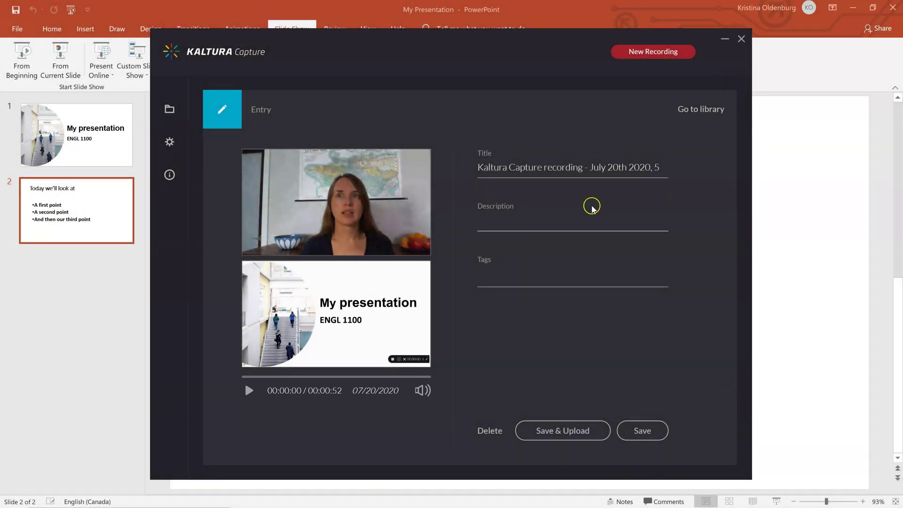
Rename the recording to 'Kaltura demo' and save and upload it to the library.
click(586, 168)
key(ctrl+shift+Left)
key(ctrl+shift+Left)
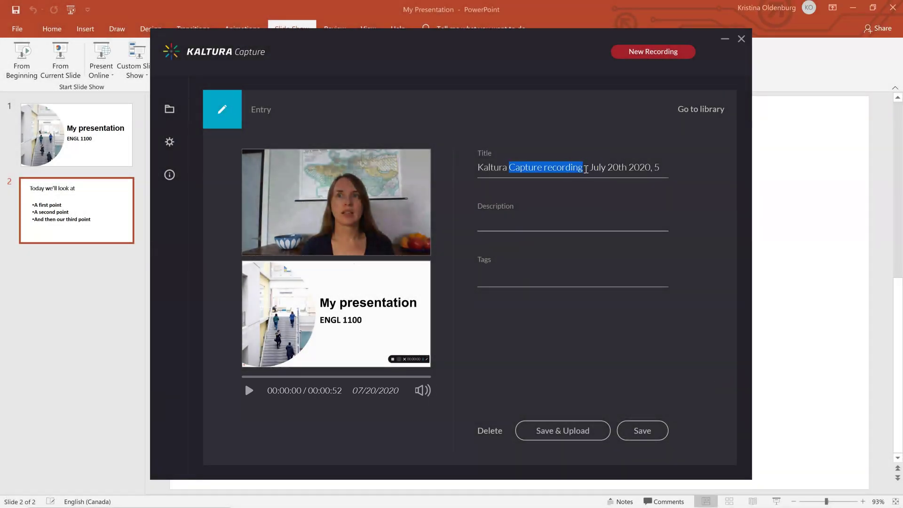
text(demo)
click(576, 219)
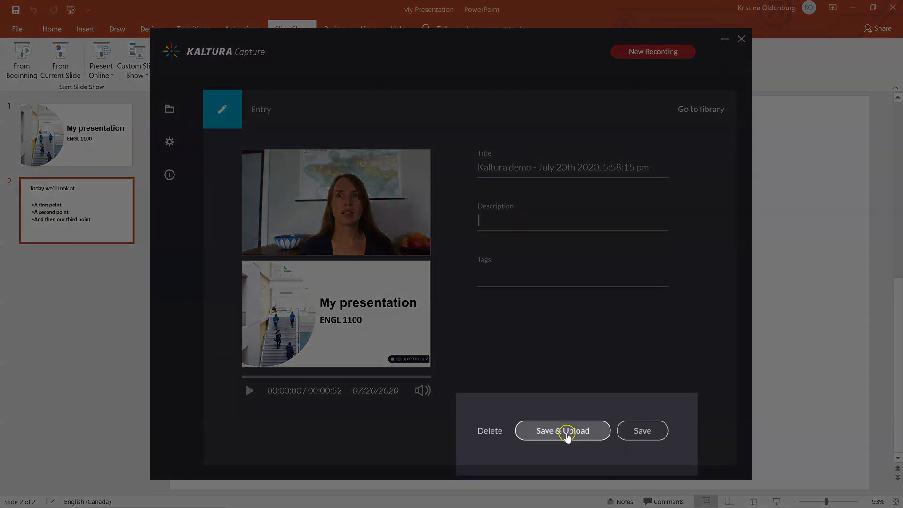
click(568, 435)
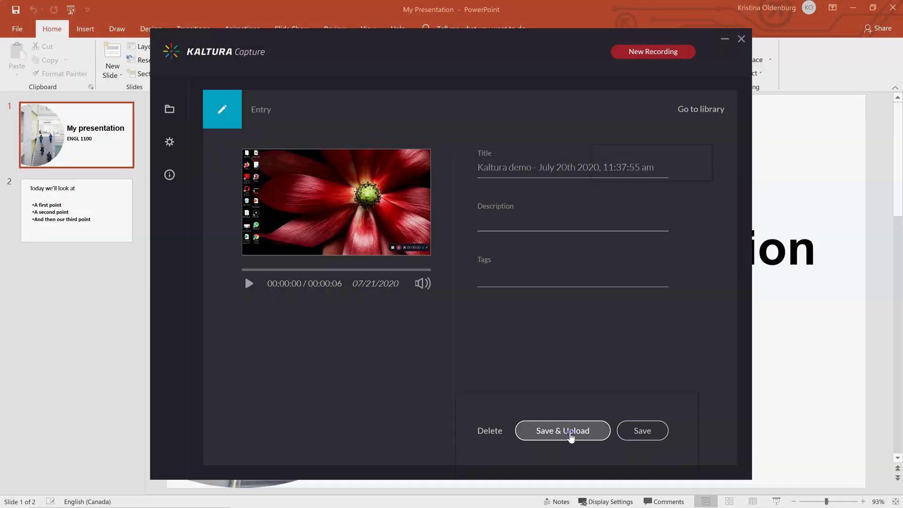
click(569, 430)
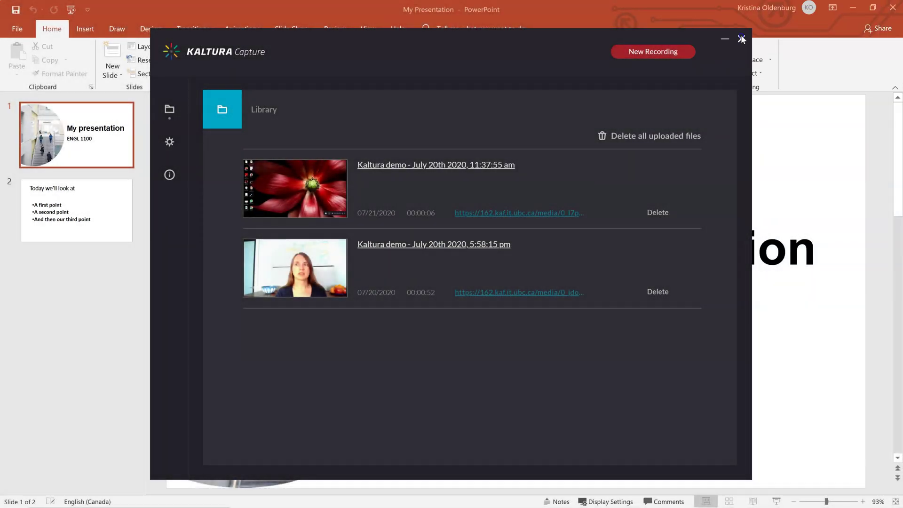
Close Kaltura Capture and open the GUEST login menu on mediaspace.vcc.ca in Firefox.
click(741, 39)
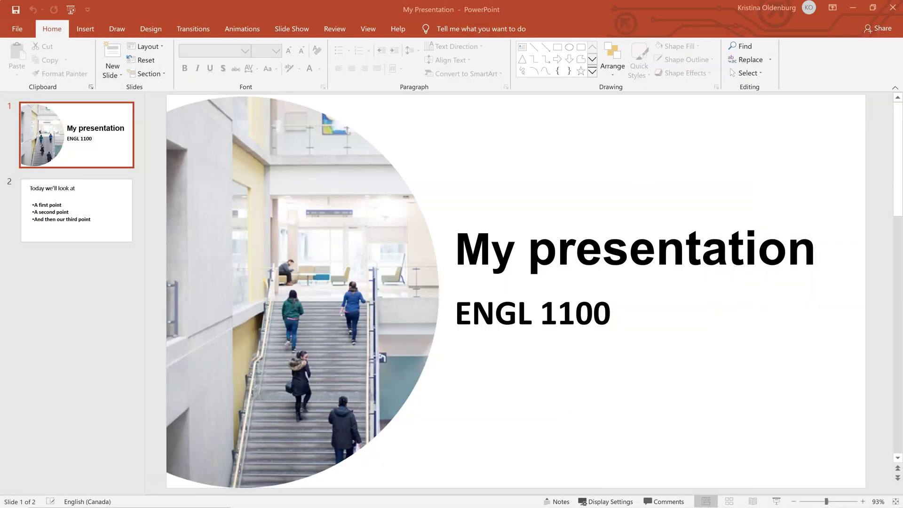
click(333, 498)
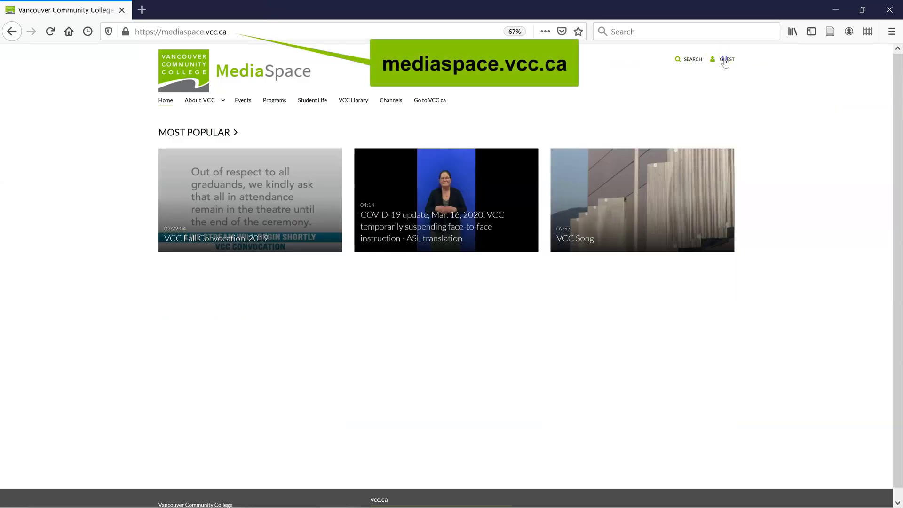
click(721, 59)
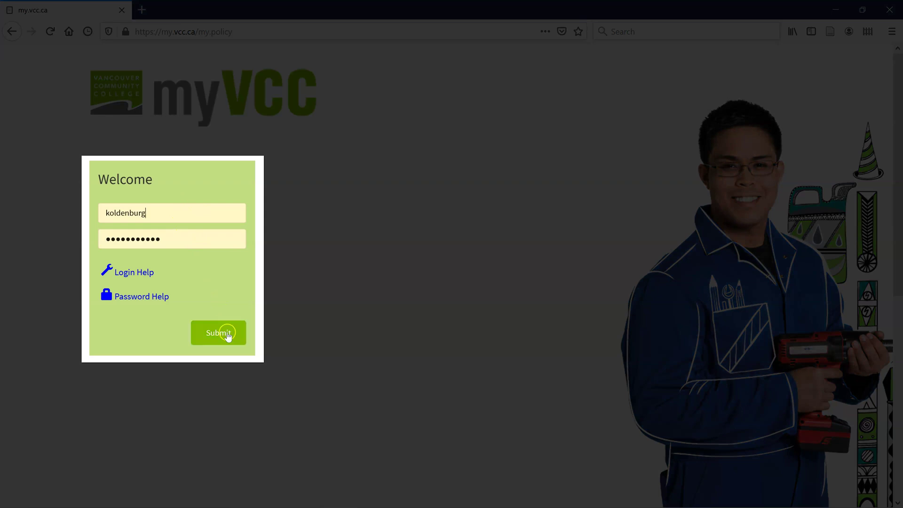
Submit the myVCC login and go to My Media from the account menu.
click(228, 333)
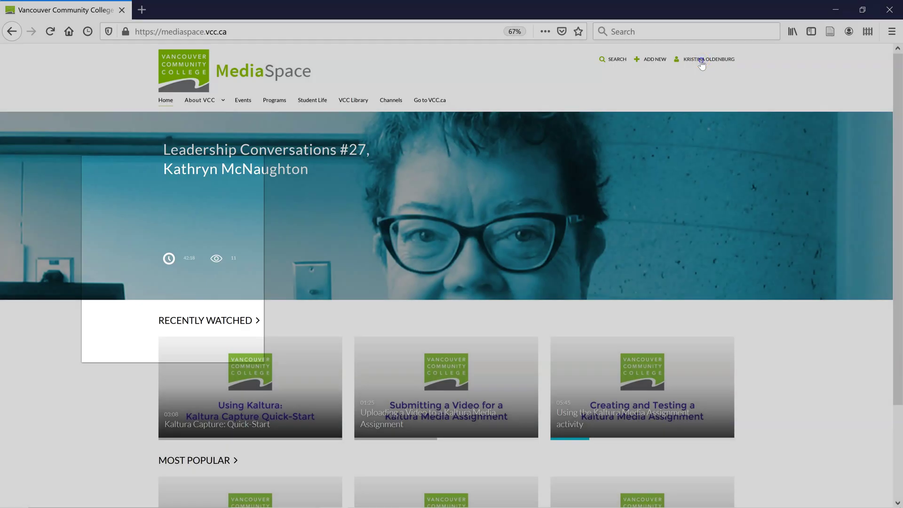
click(701, 64)
click(695, 77)
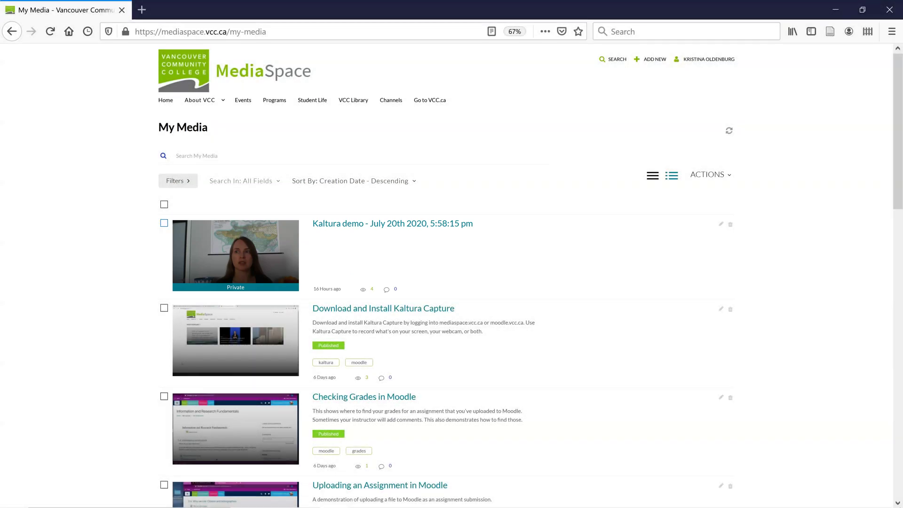
Publish the Kaltura demo recording with Unlisted visibility and save it.
click(726, 175)
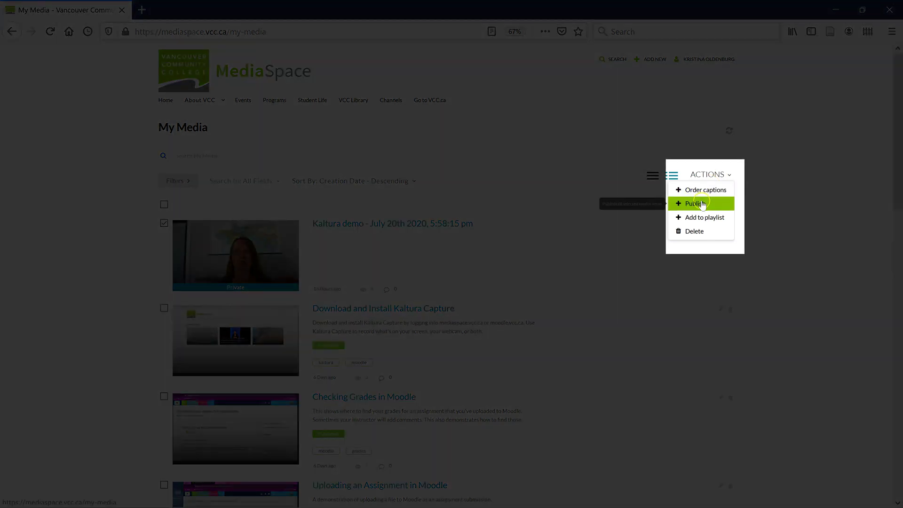
click(702, 205)
click(170, 164)
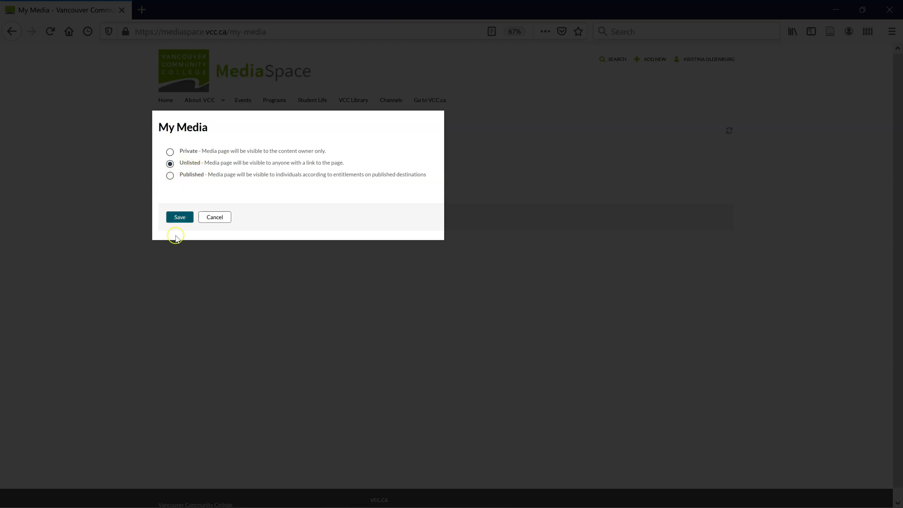
click(178, 217)
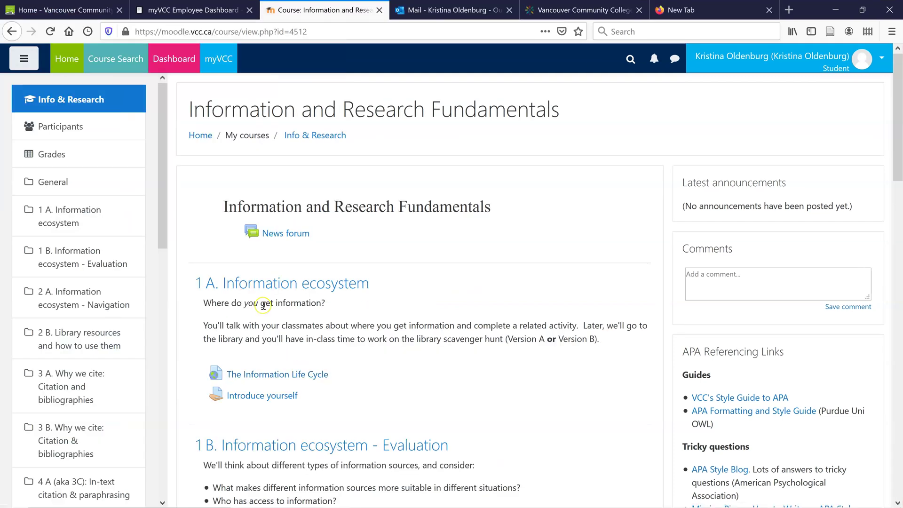
Add a submission to Introduce yourself with the online text 'This is my video'.
click(252, 396)
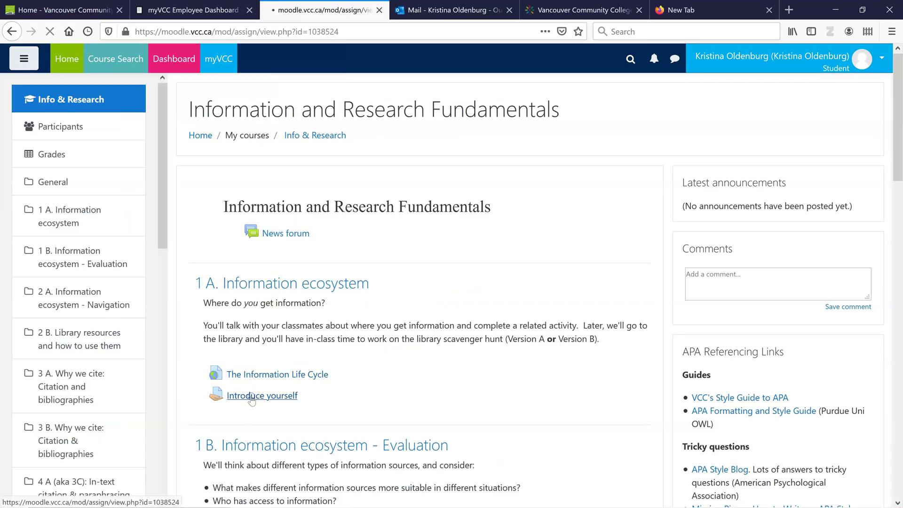
scroll(486, 269, down, 2)
scroll(490, 269, down, 2)
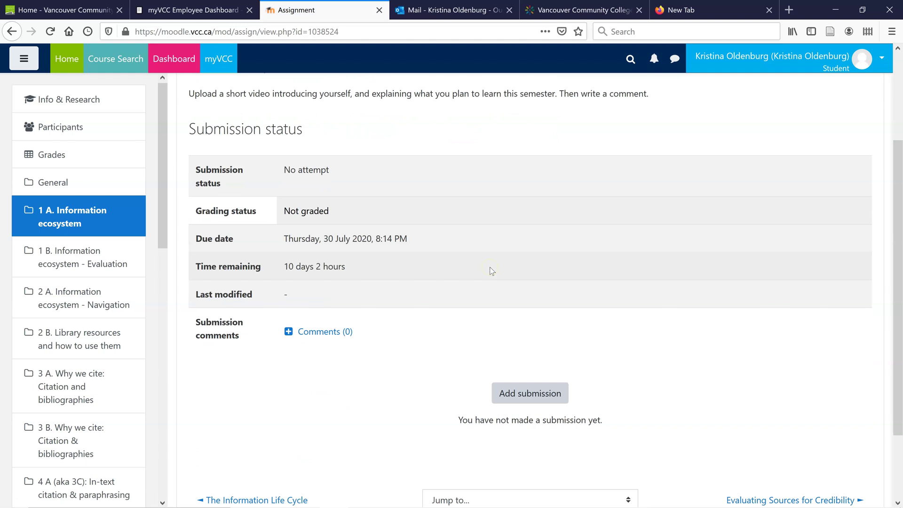
scroll(447, 268, down, 2)
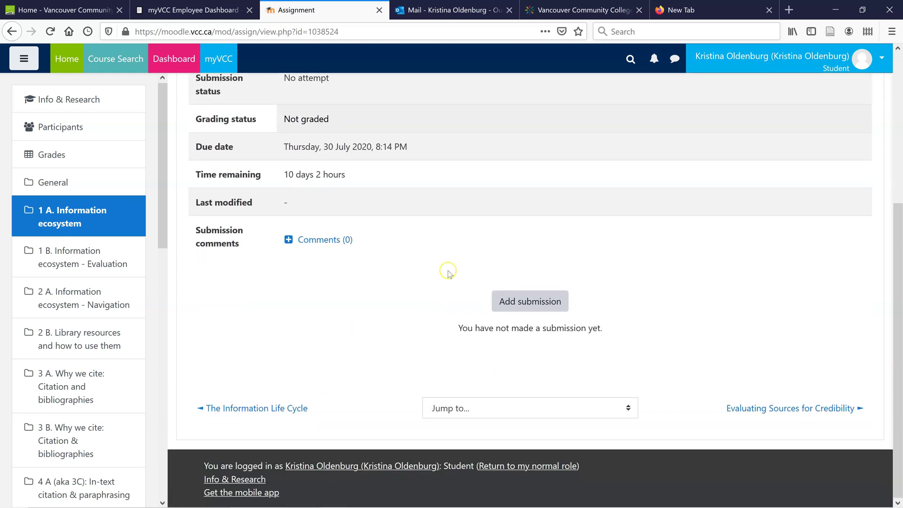
click(544, 305)
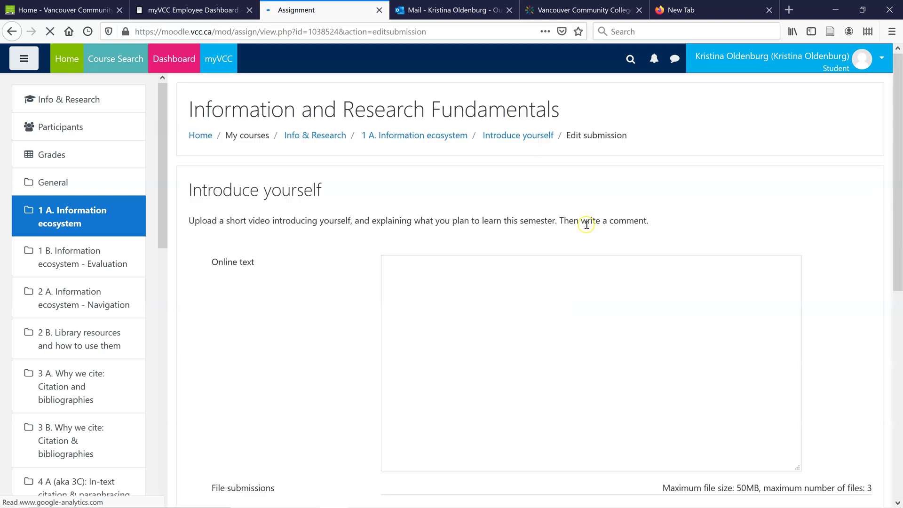
click(462, 351)
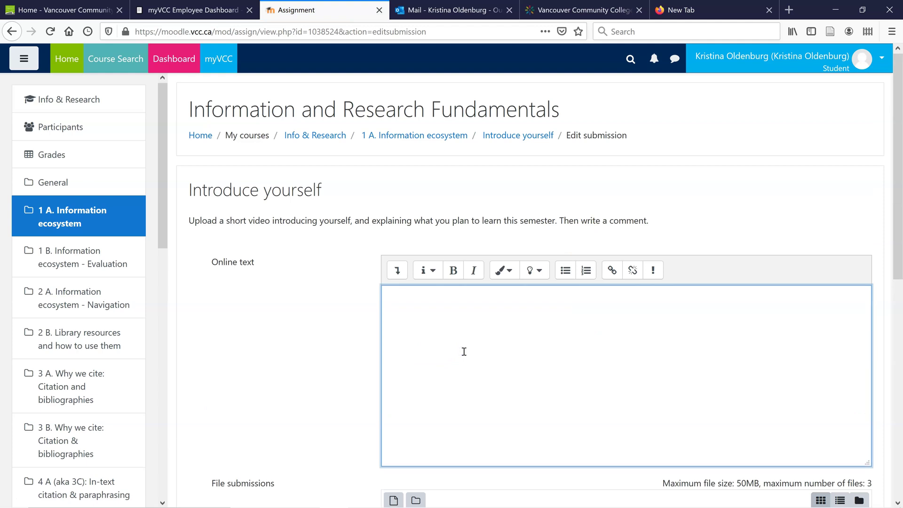
text(This is my video)
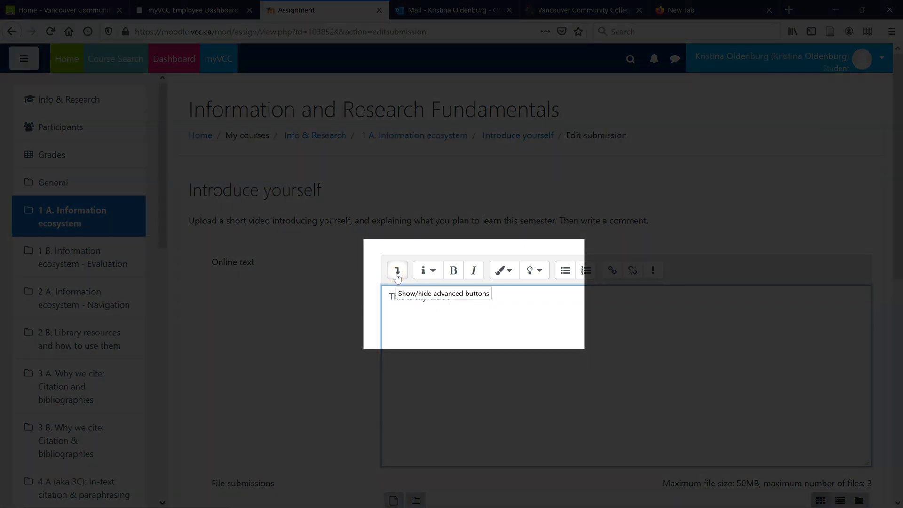
Embed the July 20th 2020 Kaltura demo video below 'This is my video' in the online text.
click(398, 276)
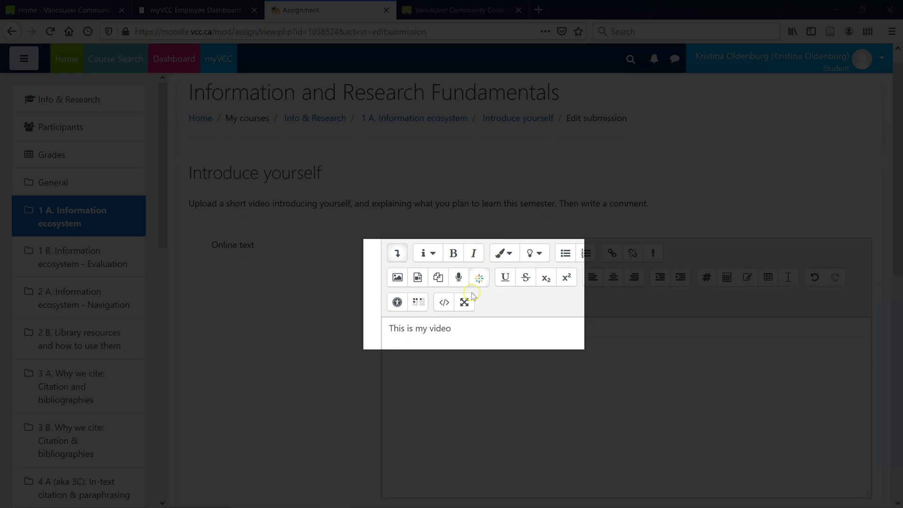
click(480, 278)
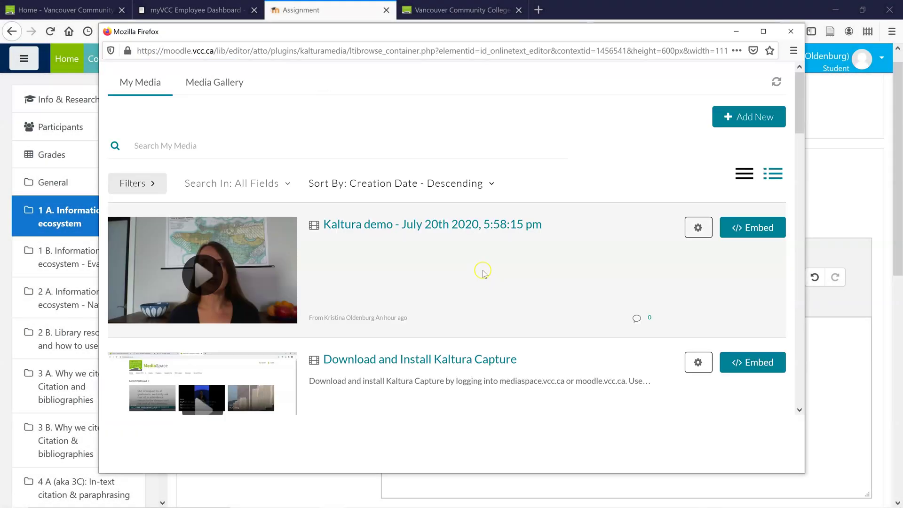
click(726, 234)
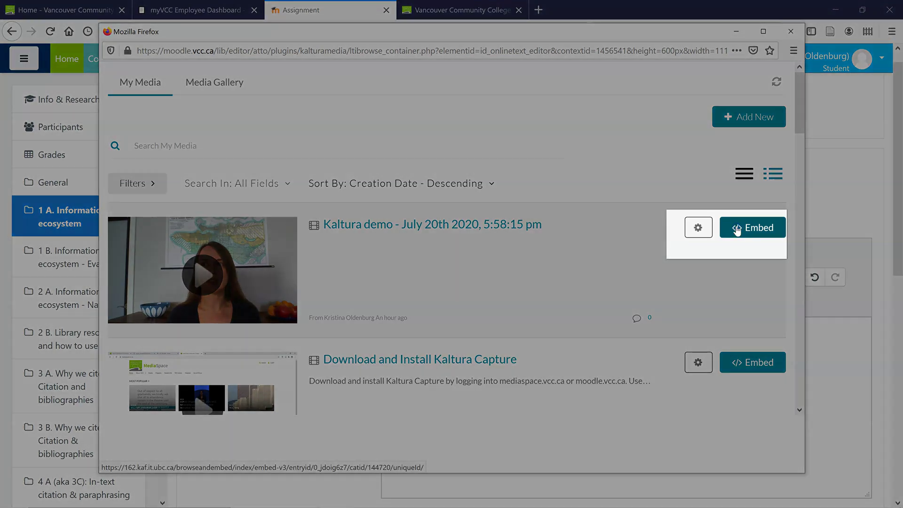
click(736, 230)
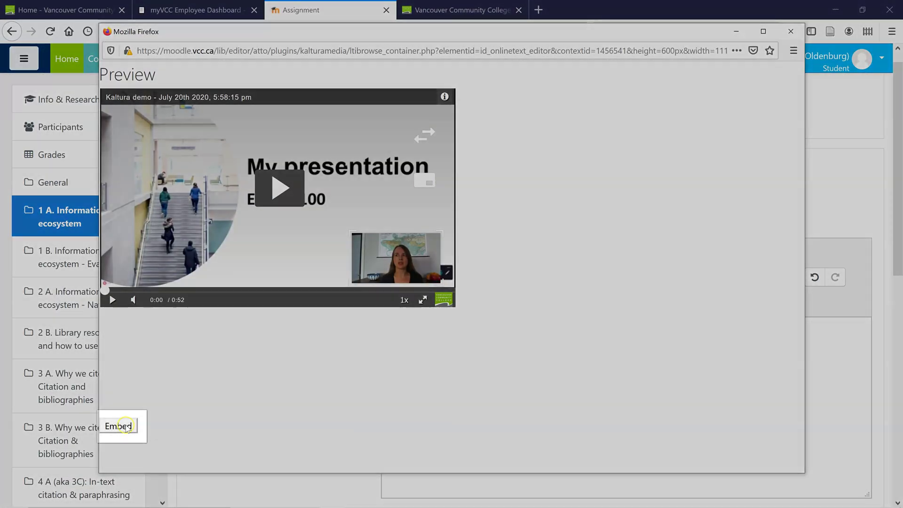
click(126, 426)
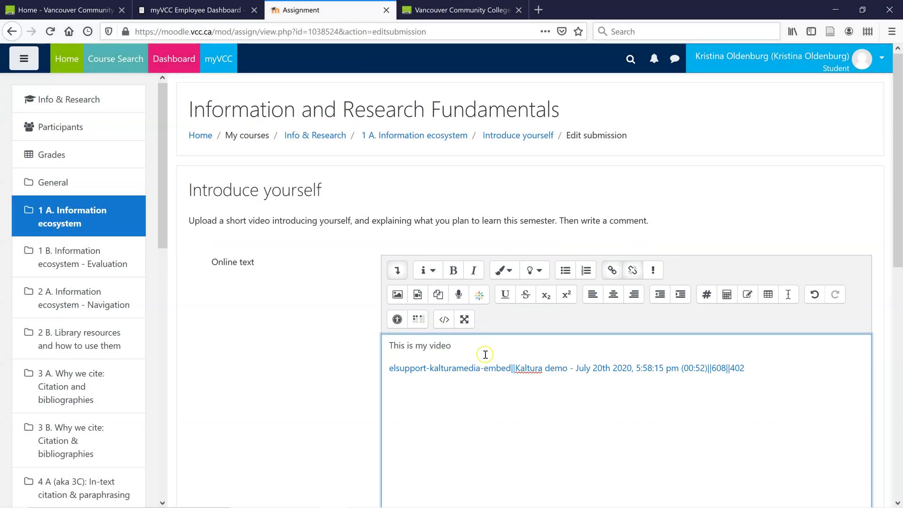
scroll(485, 354, down, 2)
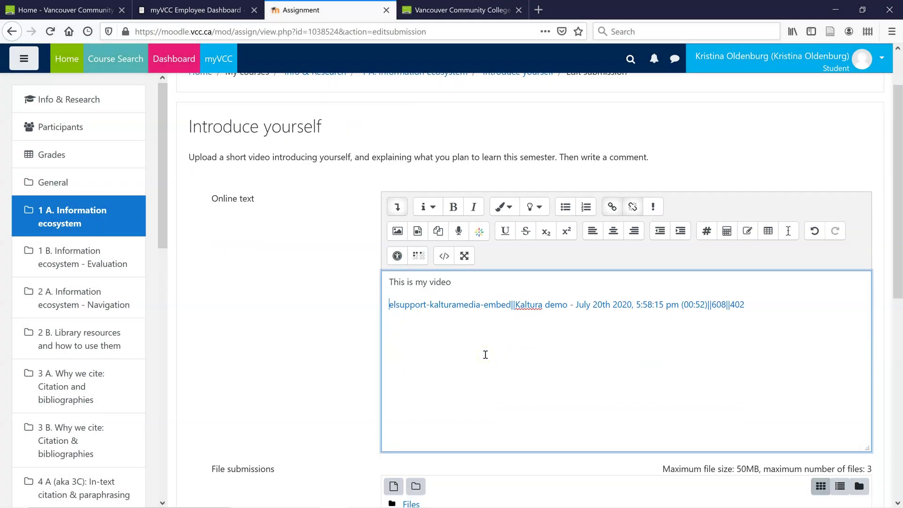
scroll(485, 354, down, 7)
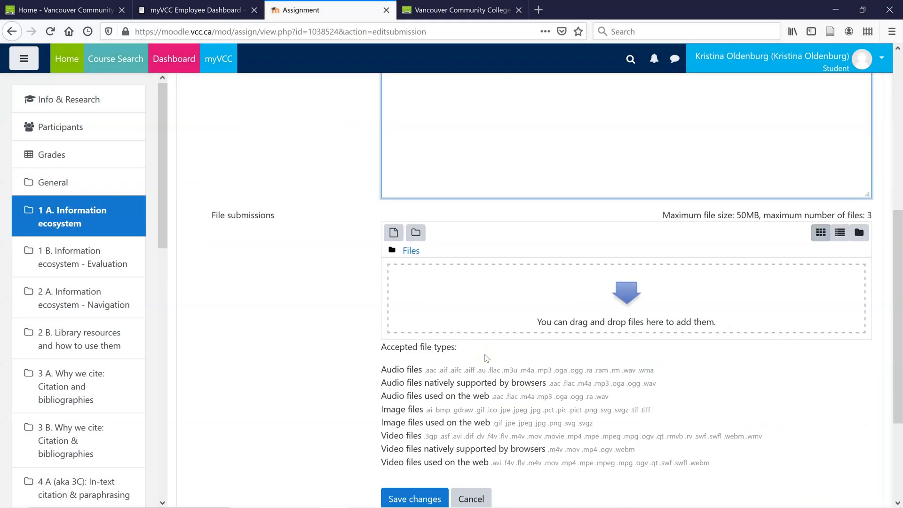
Save the submission, then seek the embedded demo to 0:28 and toggle presenter and slides views.
click(414, 371)
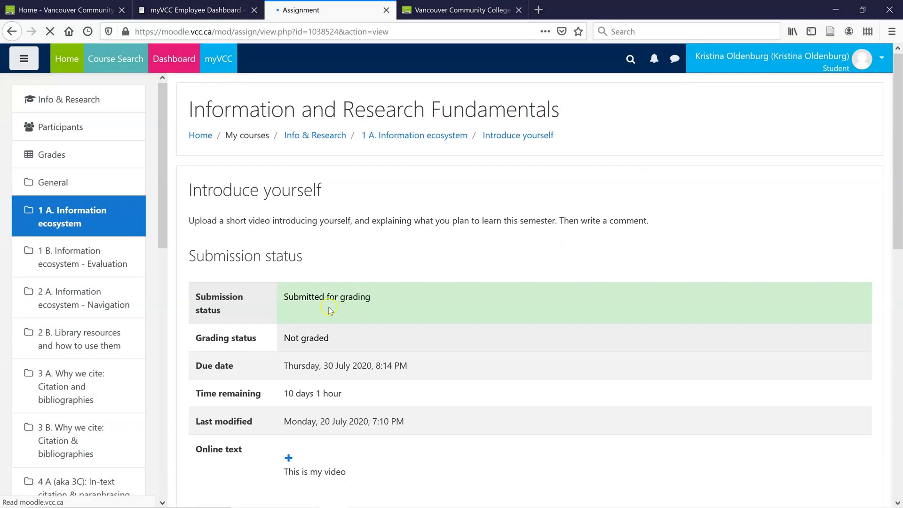
scroll(740, 281, down, 5)
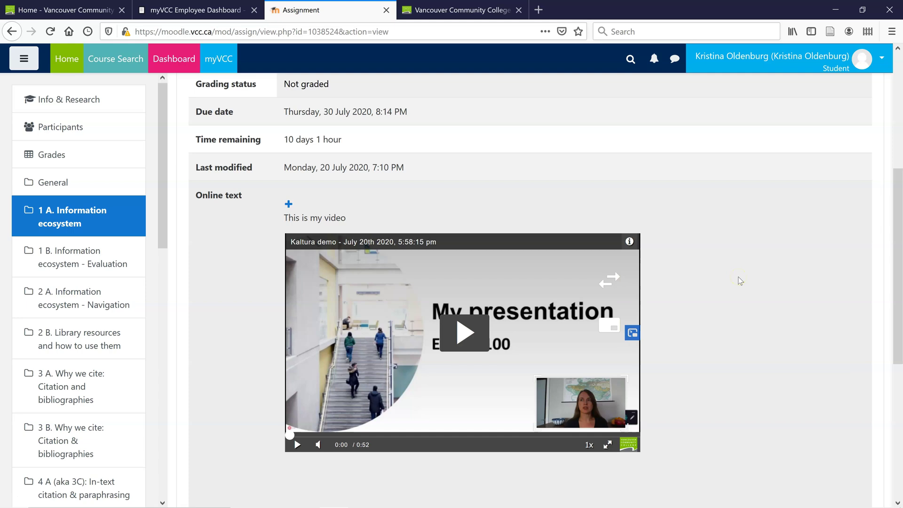
click(510, 289)
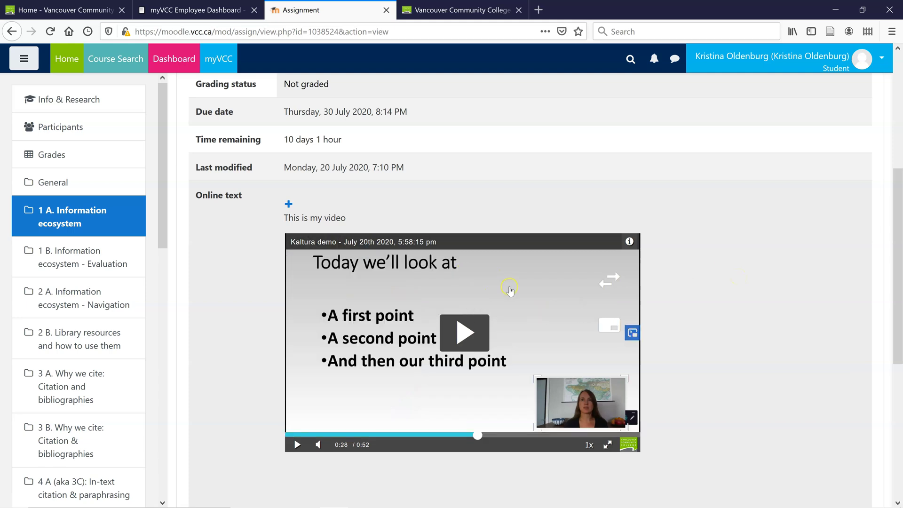
click(606, 285)
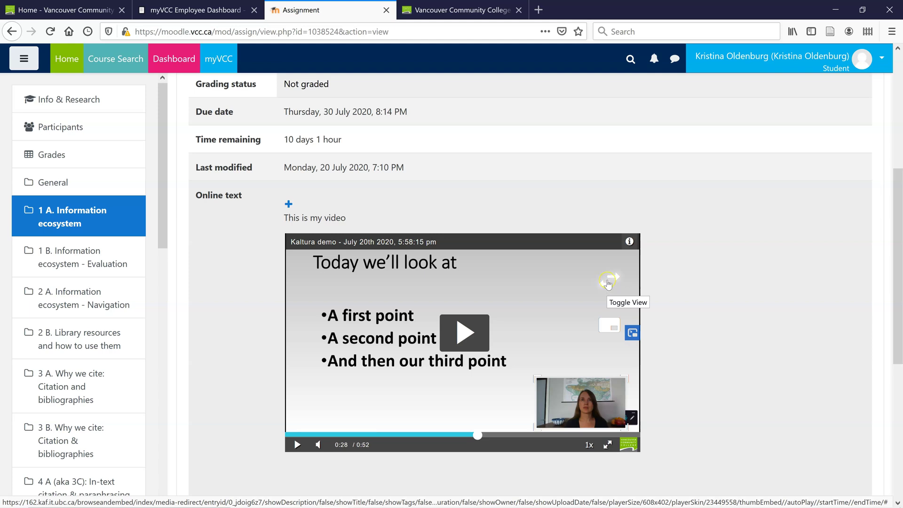
click(608, 284)
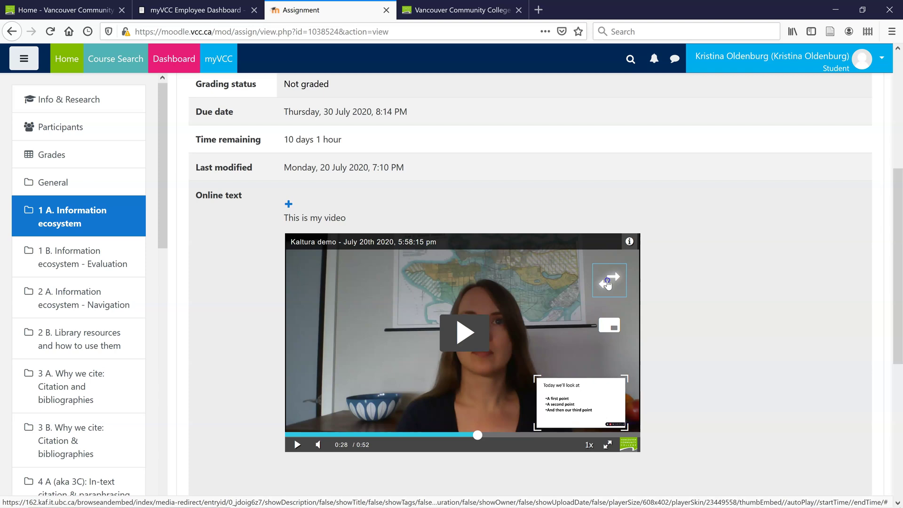
click(608, 283)
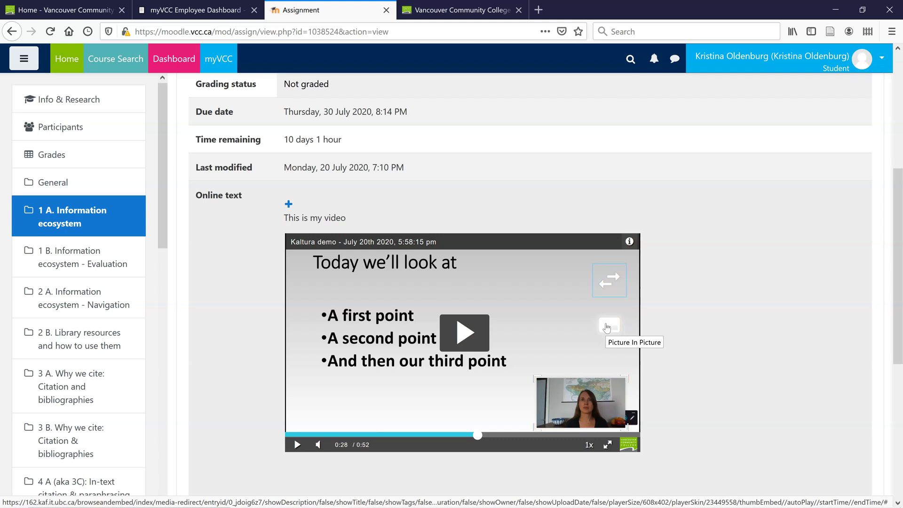
Switch the player to Side By Side layout with the presenter on the left.
click(607, 326)
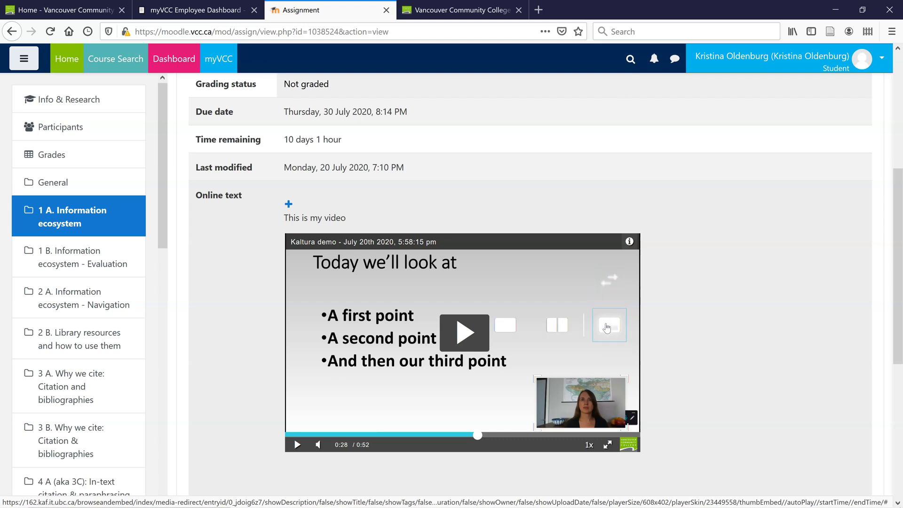
click(555, 330)
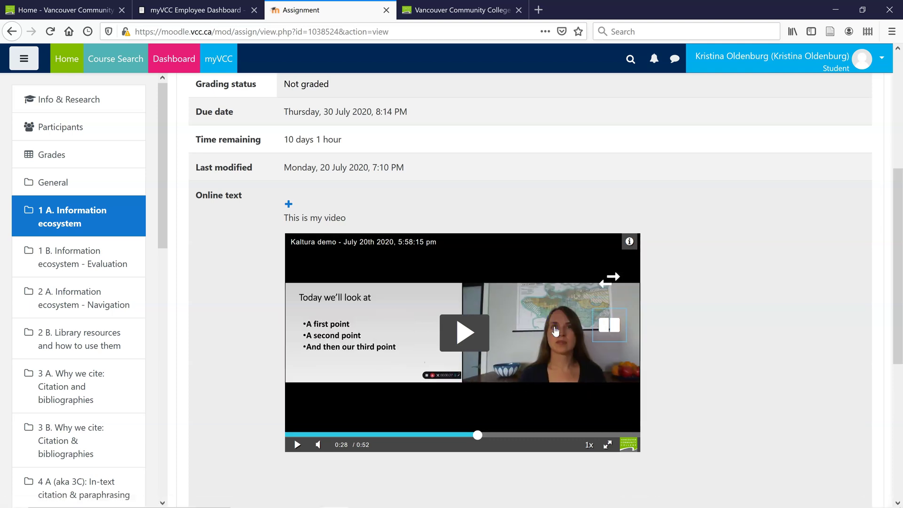
click(612, 281)
Use the single-view layout, toggling views until the presenter fills the player.
click(608, 325)
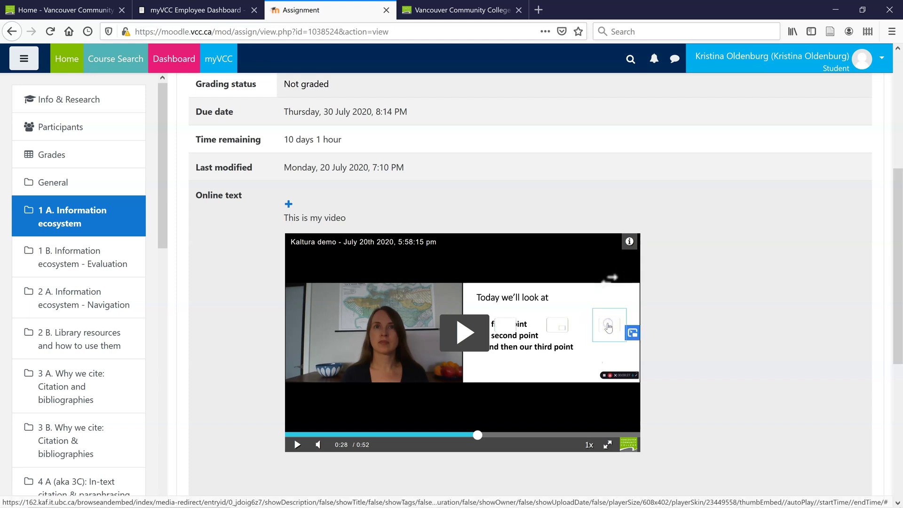
click(509, 328)
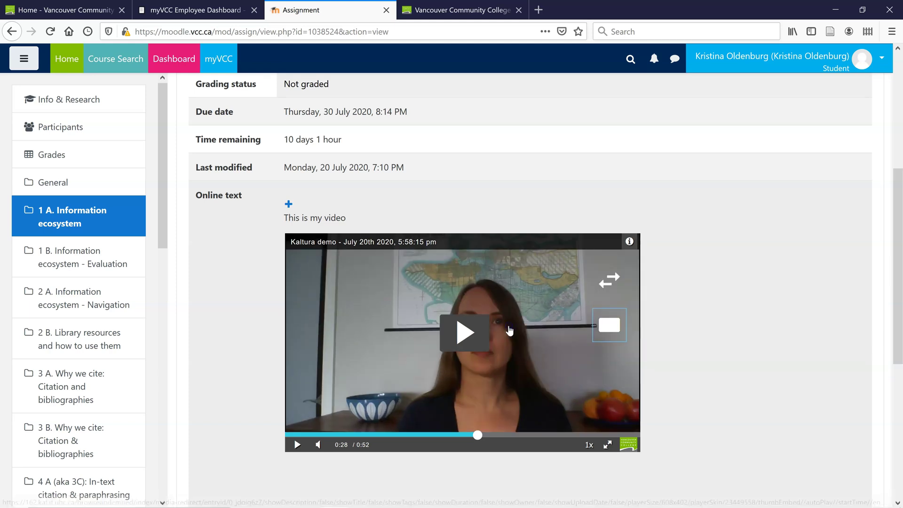
click(610, 281)
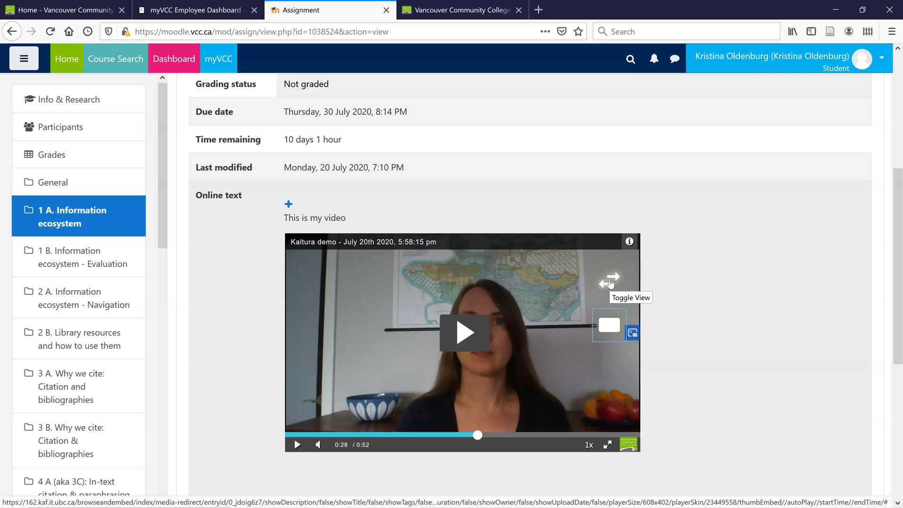
click(610, 281)
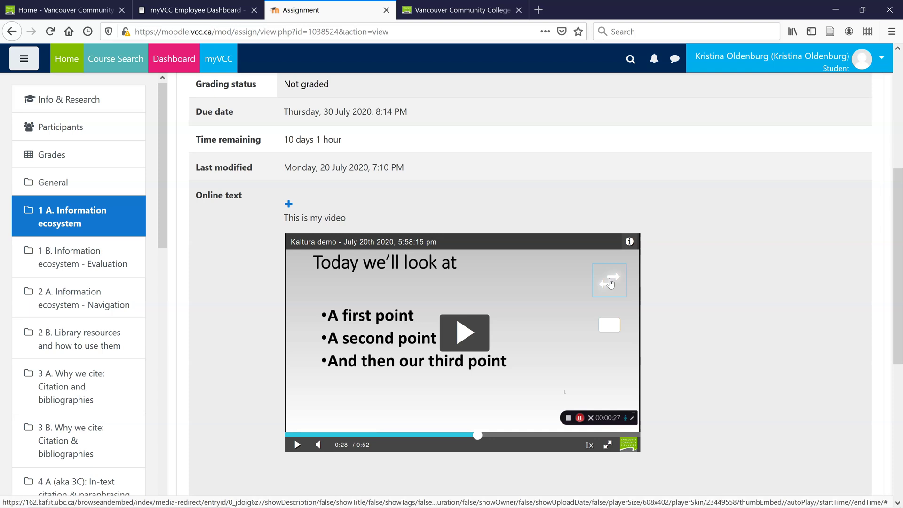
click(610, 282)
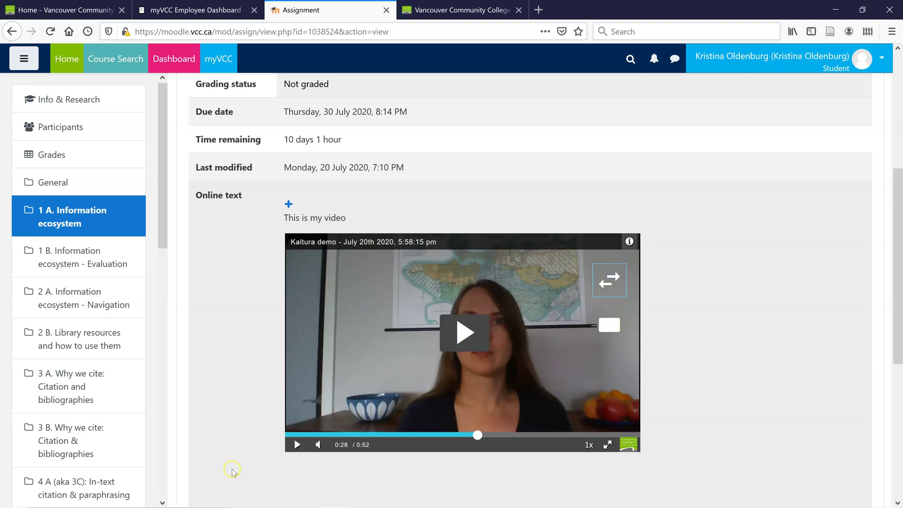